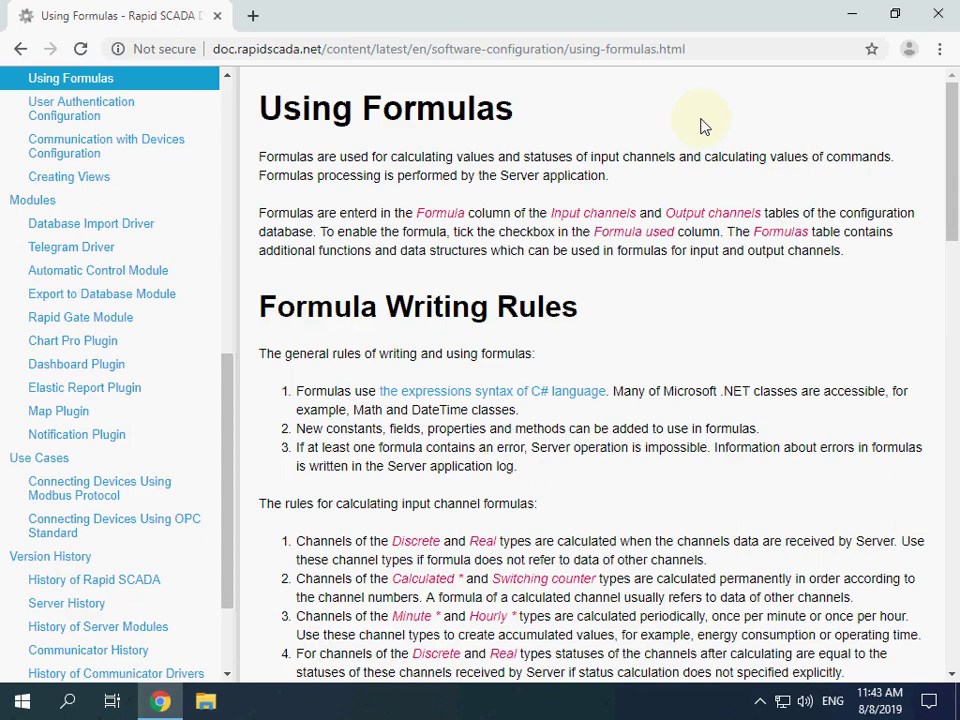
Step: Minimize the Chrome window with the Using Formulas documentation to reveal the desktop
left_click(848, 17)
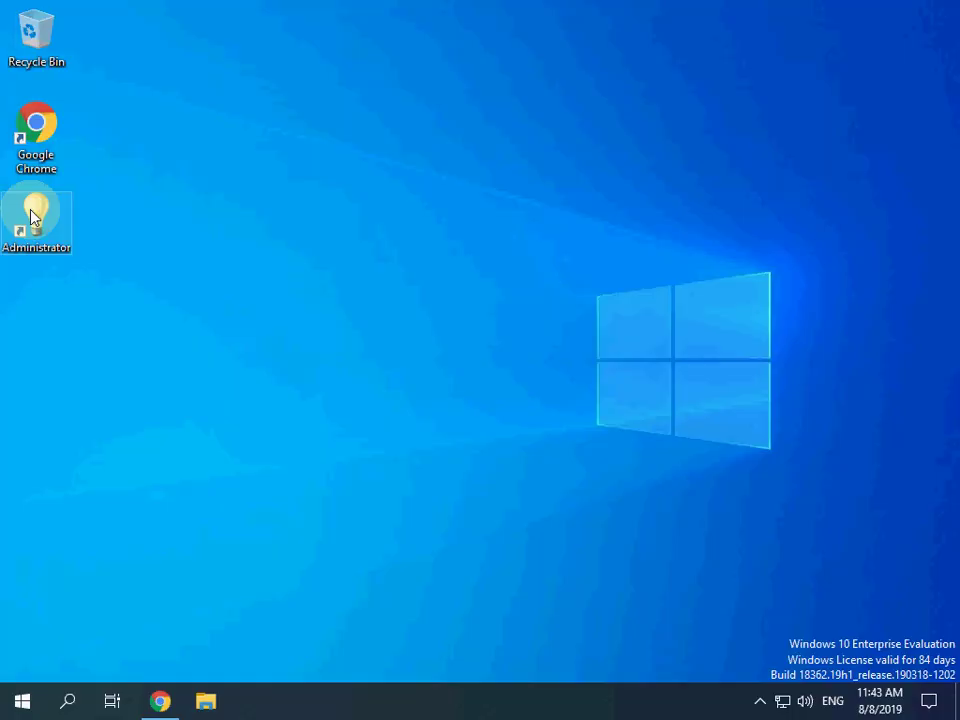
Step: Launch Administrator, open the recent HelloRapidEn project and open its Default instance in the browser
double_click(32, 218)
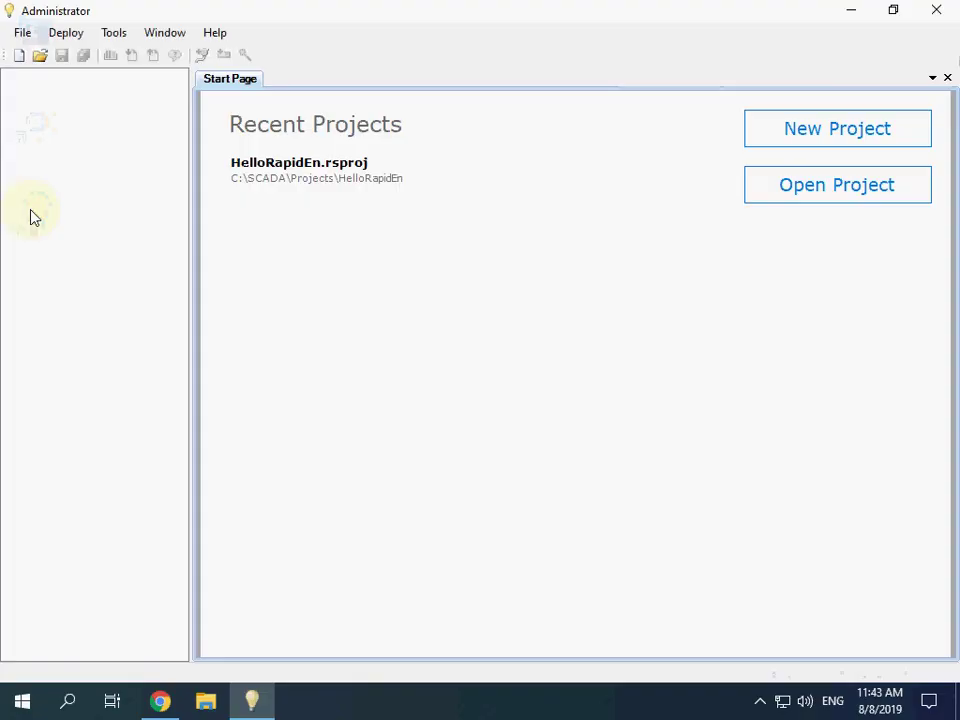
left_click(331, 180)
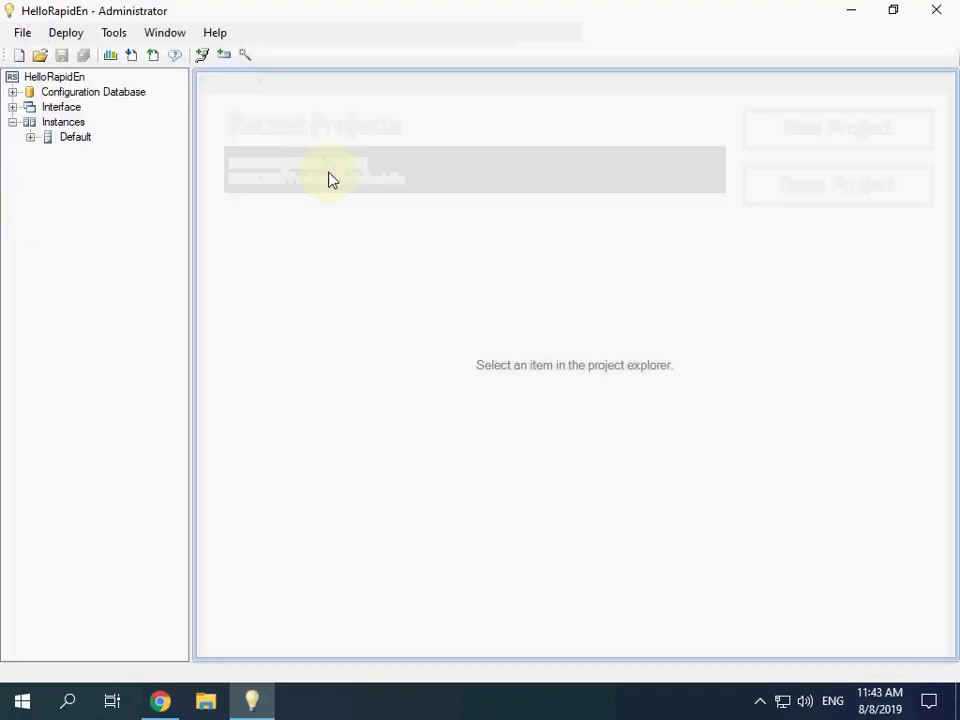
right_click(73, 145)
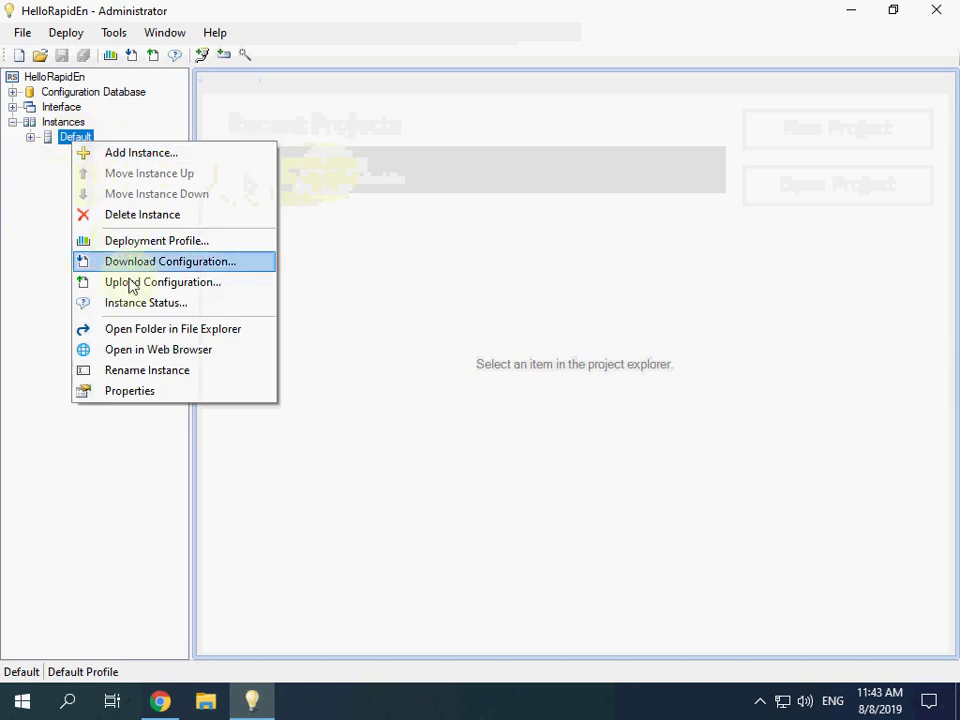
left_click(140, 350)
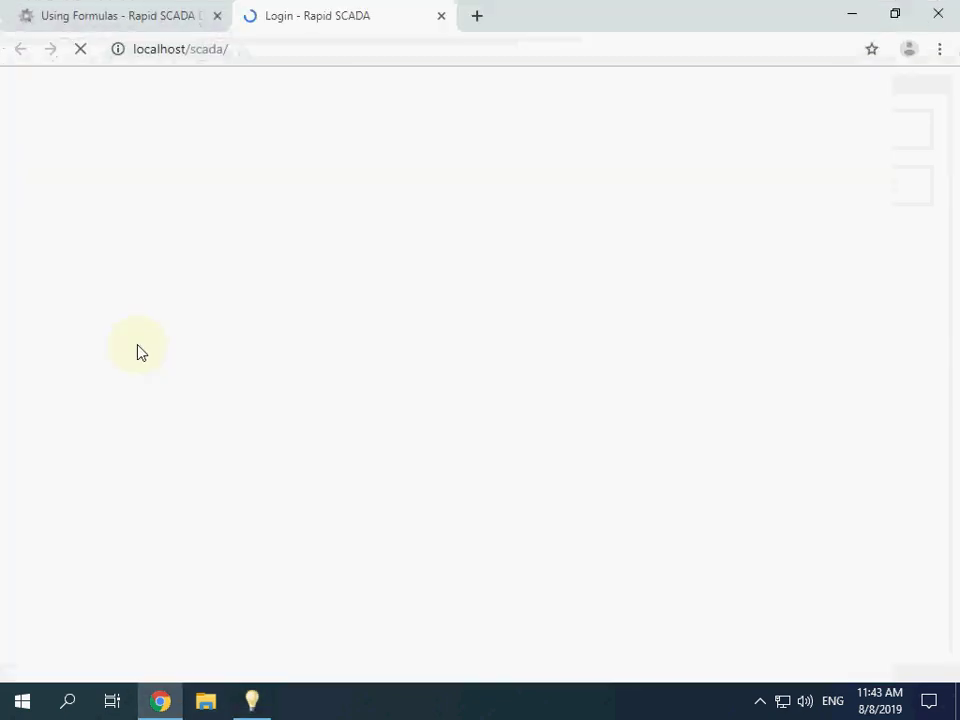
Step: Log in to Webstation with the admin password, then return to Rapid SCADA Administrator
left_click(418, 420)
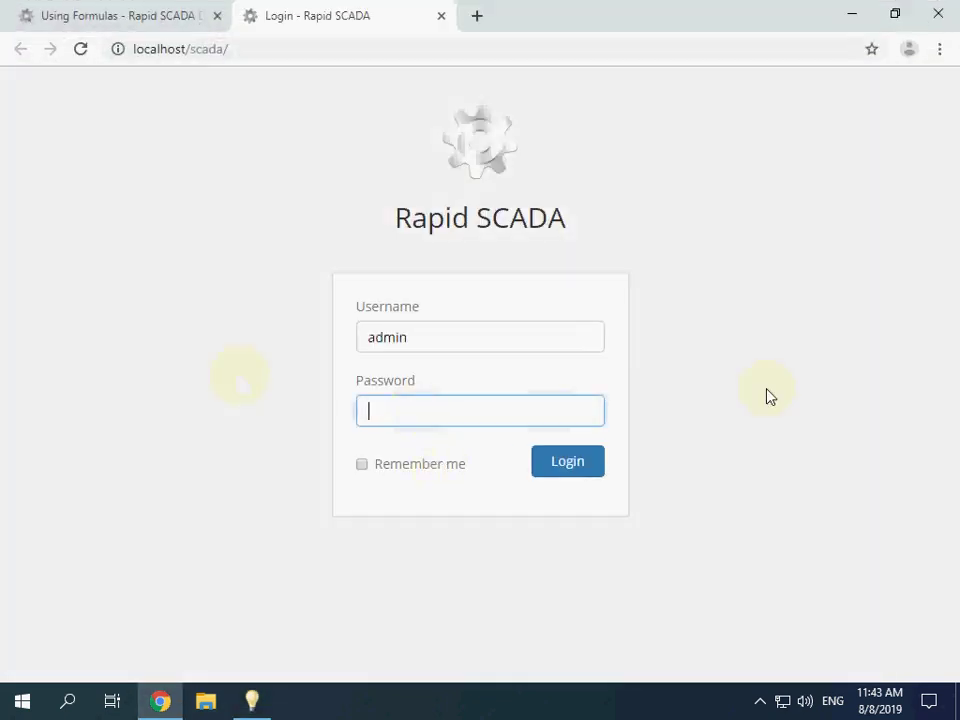
type("12345")
key("Return")
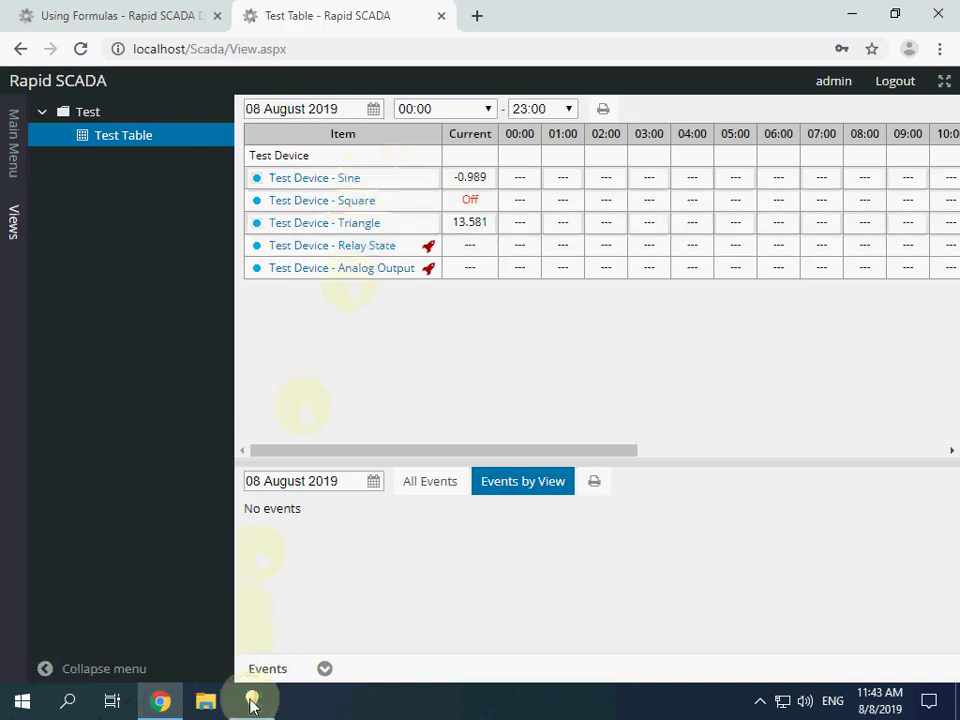
left_click(252, 700)
Step: Open the [1] Test Device table under Configuration Database > System > Input channels
left_click(13, 92)
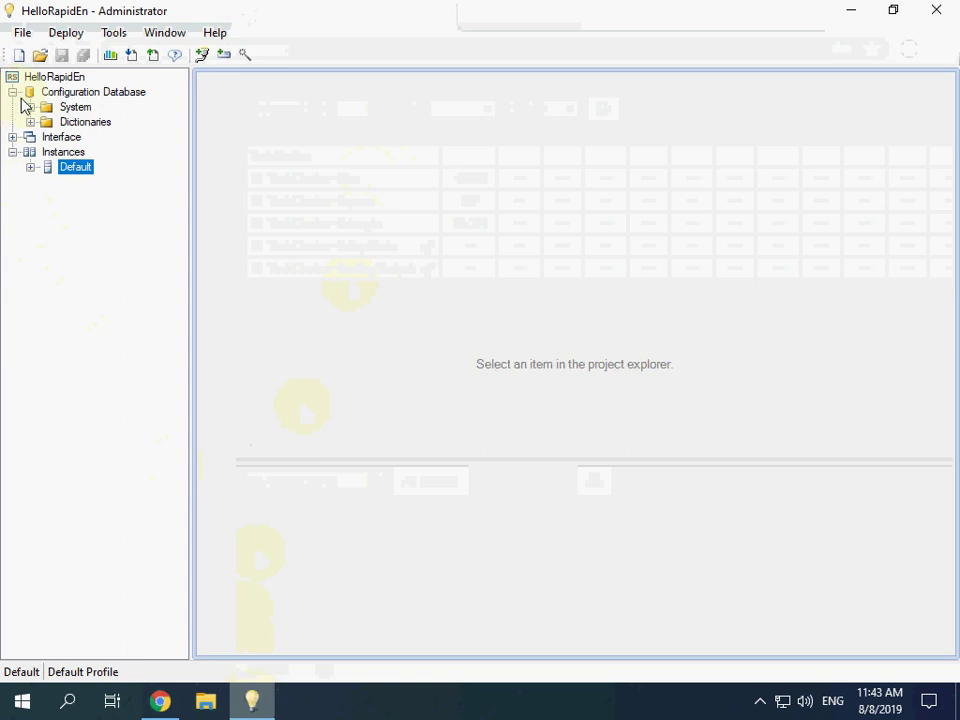
left_click(30, 107)
left_click(48, 167)
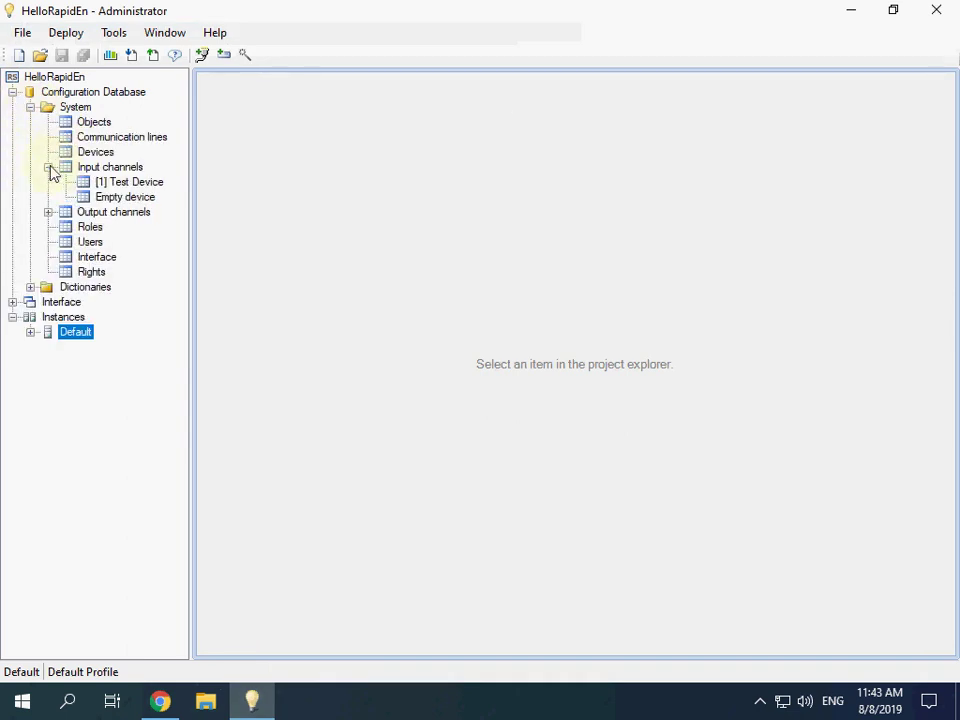
left_click(137, 182)
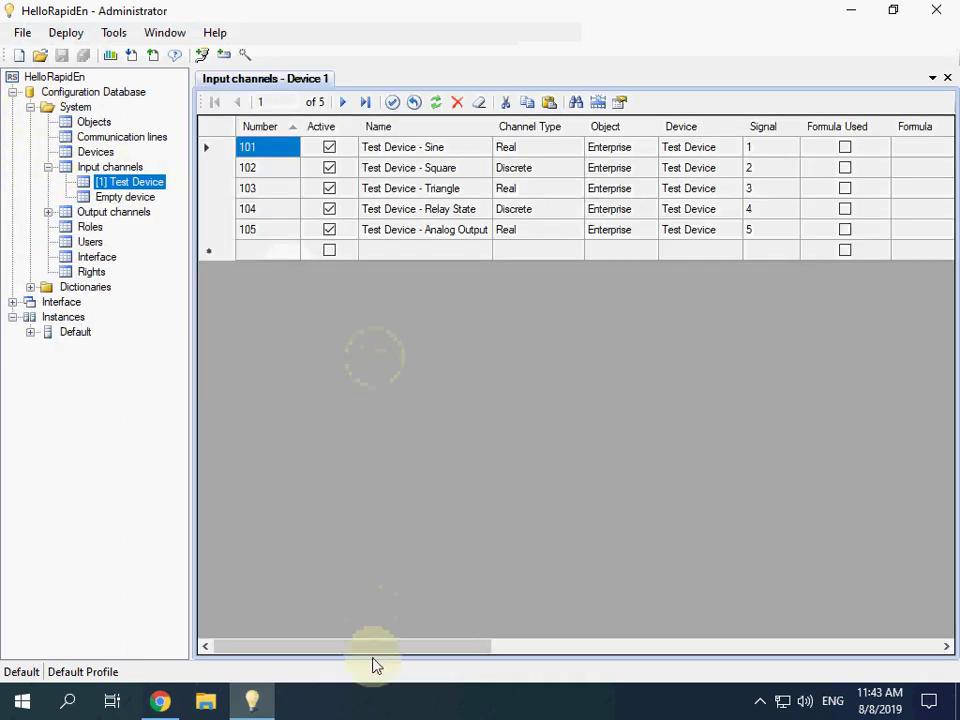
left_click(323, 321)
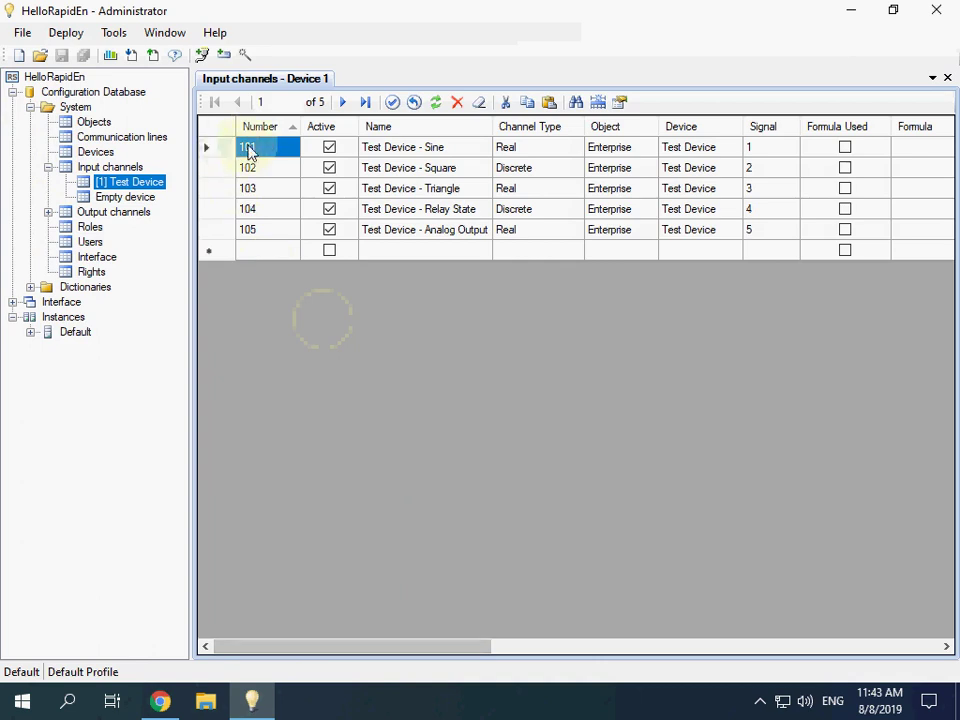
Step: Tick Formula Used for Sine channel 101, widen the Formula column and edit its Formula cell
left_click(265, 190)
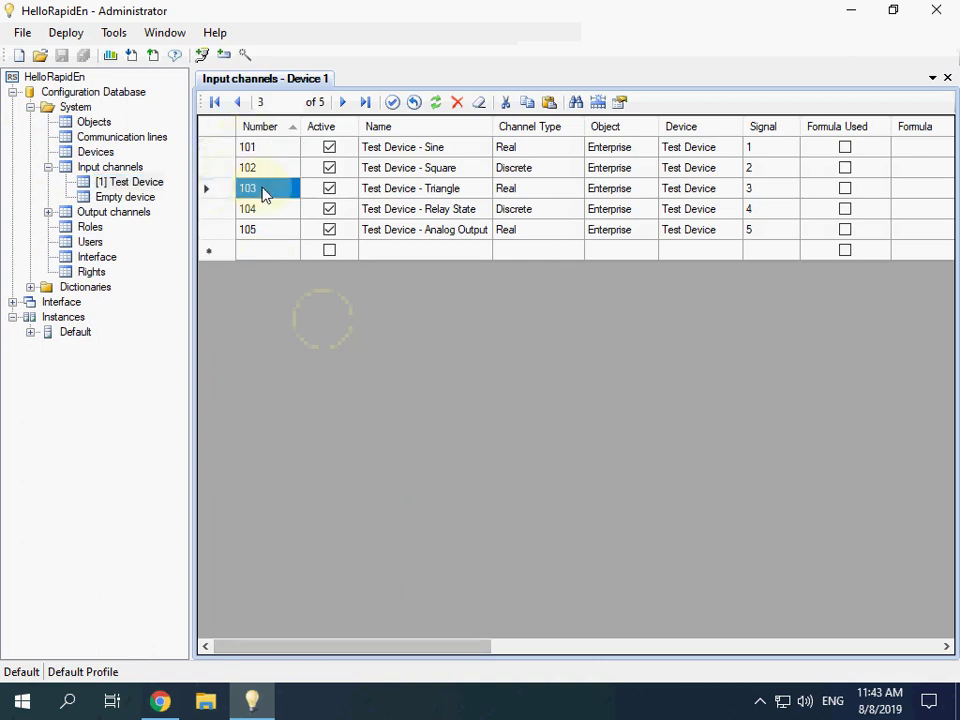
left_click(272, 150)
left_click(518, 618)
left_click_drag(461, 652, 625, 660)
left_click(446, 147)
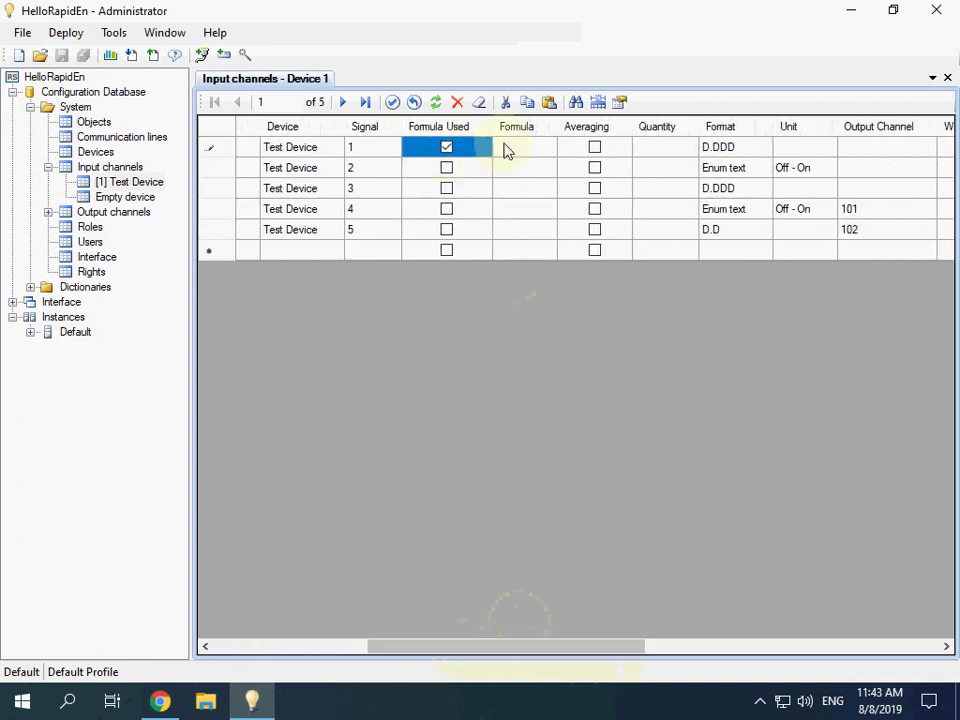
left_click_drag(561, 133, 678, 134)
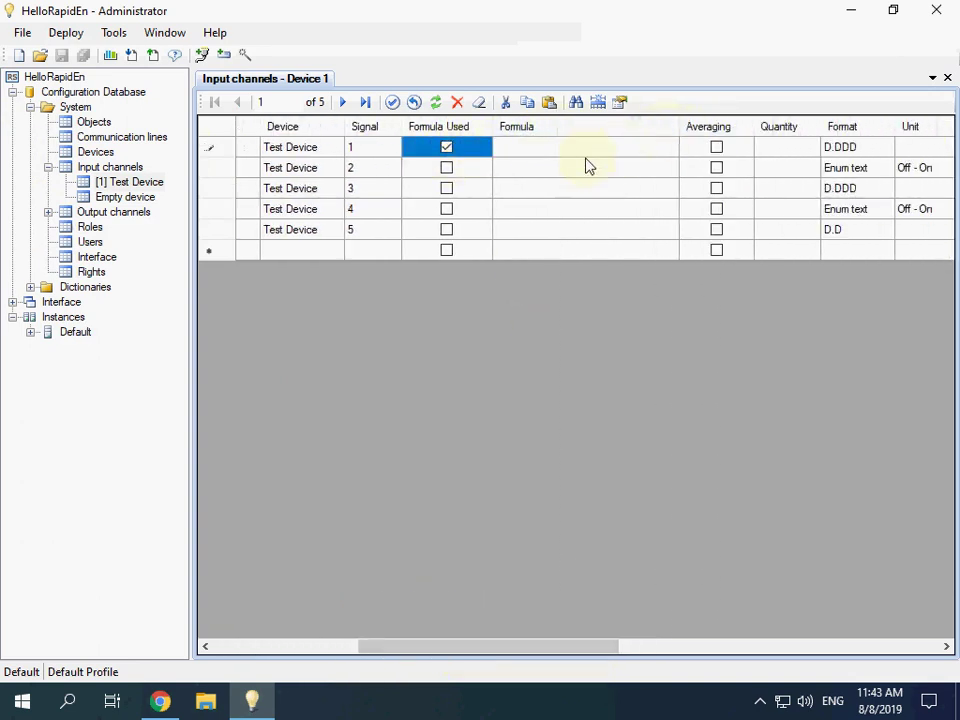
left_click(549, 150)
left_click(559, 154)
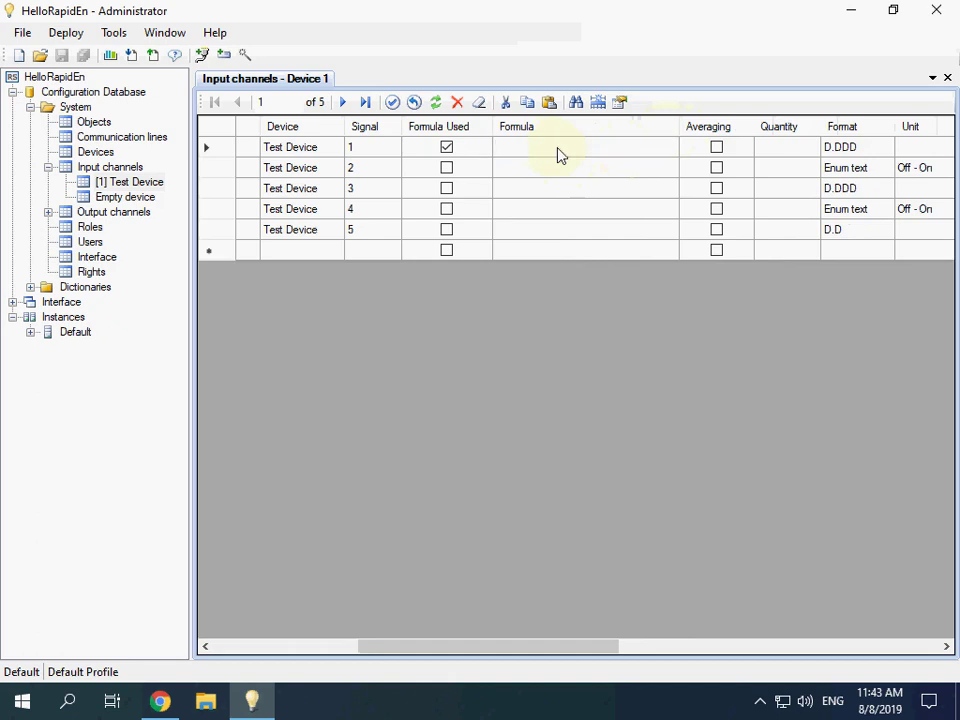
Step: Enter and commit the formula Cnl * 10 for channel 101, then scroll the grid back left
type("Cnl")
type("* 10")
key("Return")
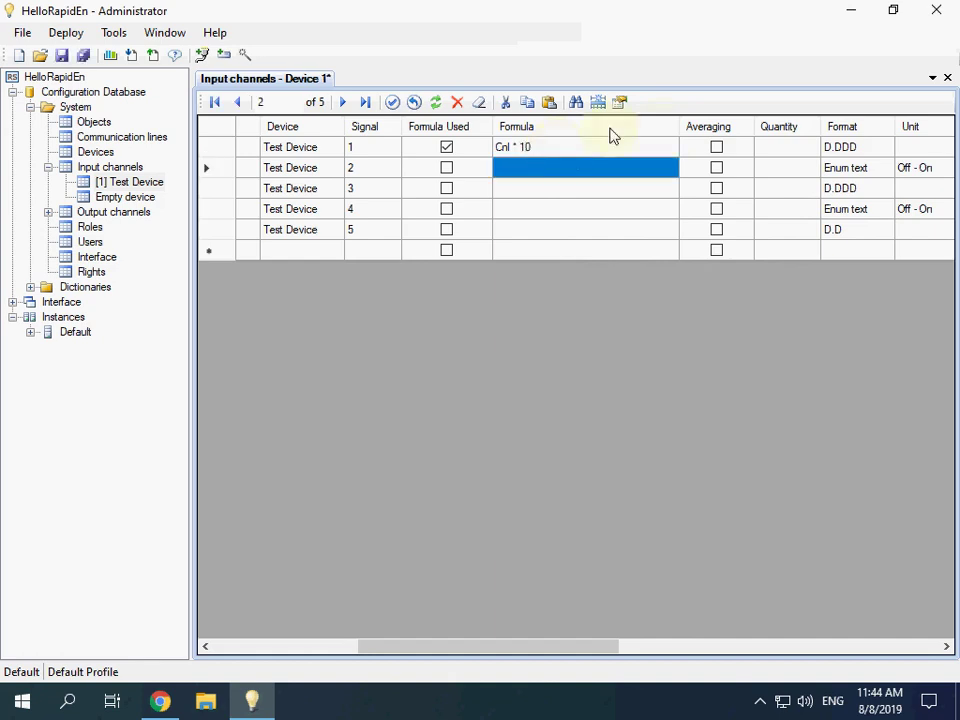
left_click_drag(553, 648, 381, 611)
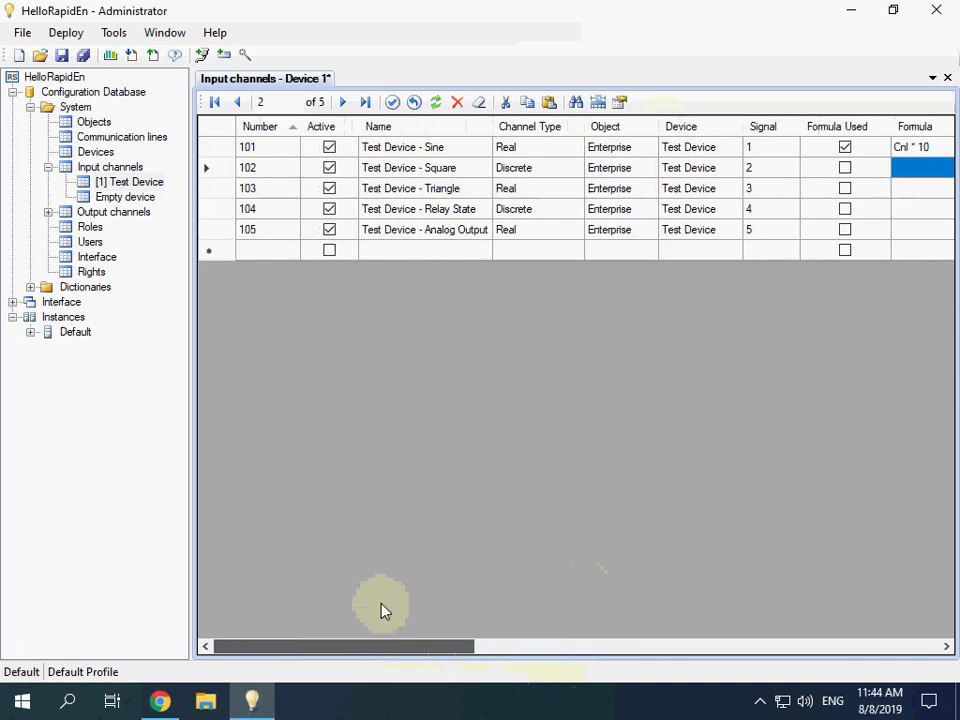
Step: Add input channel 111 named Average, type Calculated real, assigned to object Enterprise
left_click(268, 255)
type("111")
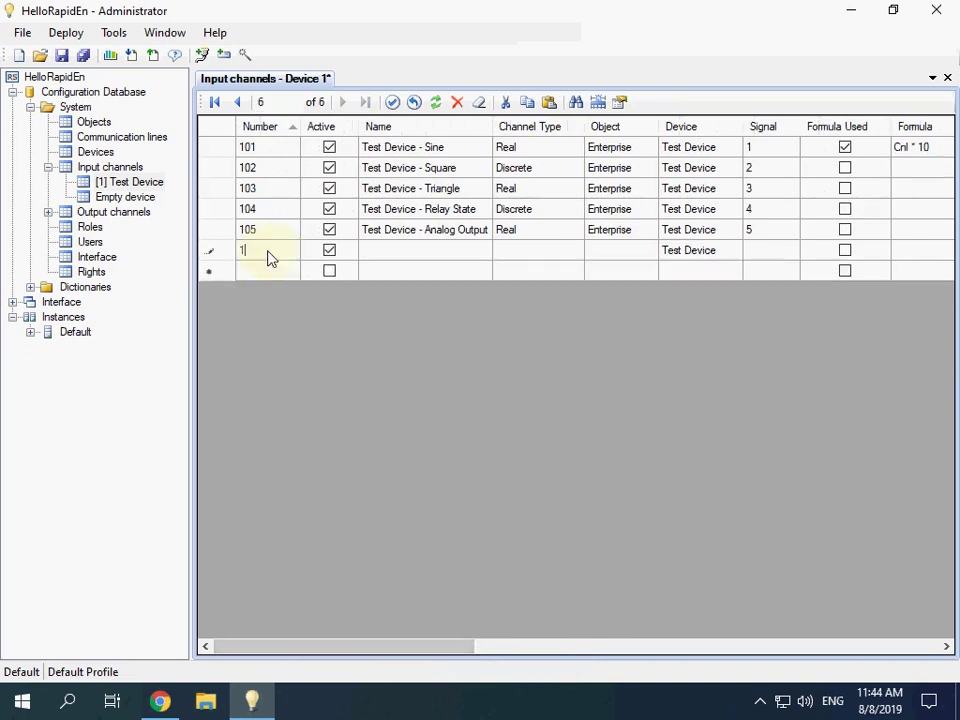
left_click(384, 256)
type("Average")
left_click(576, 256)
left_click(576, 256)
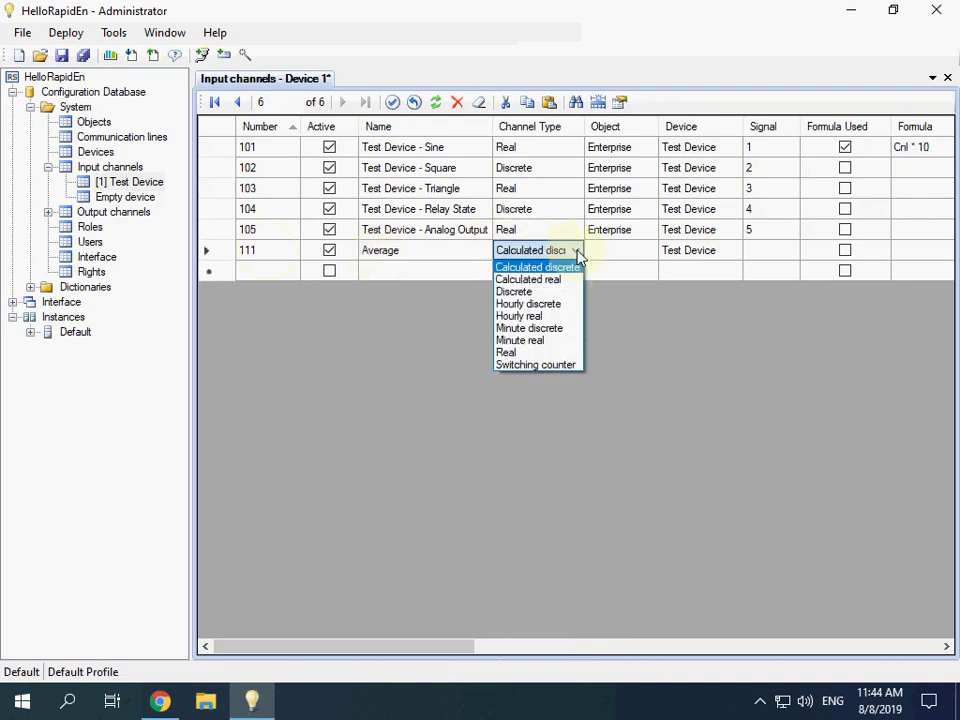
left_click(555, 280)
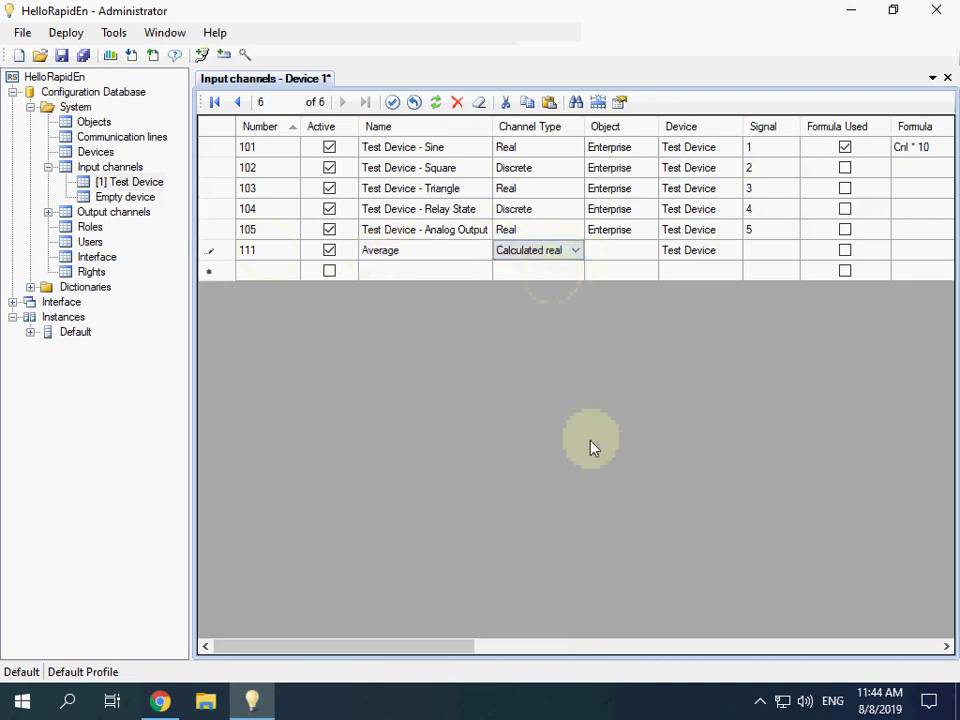
left_click(643, 253)
left_click(651, 256)
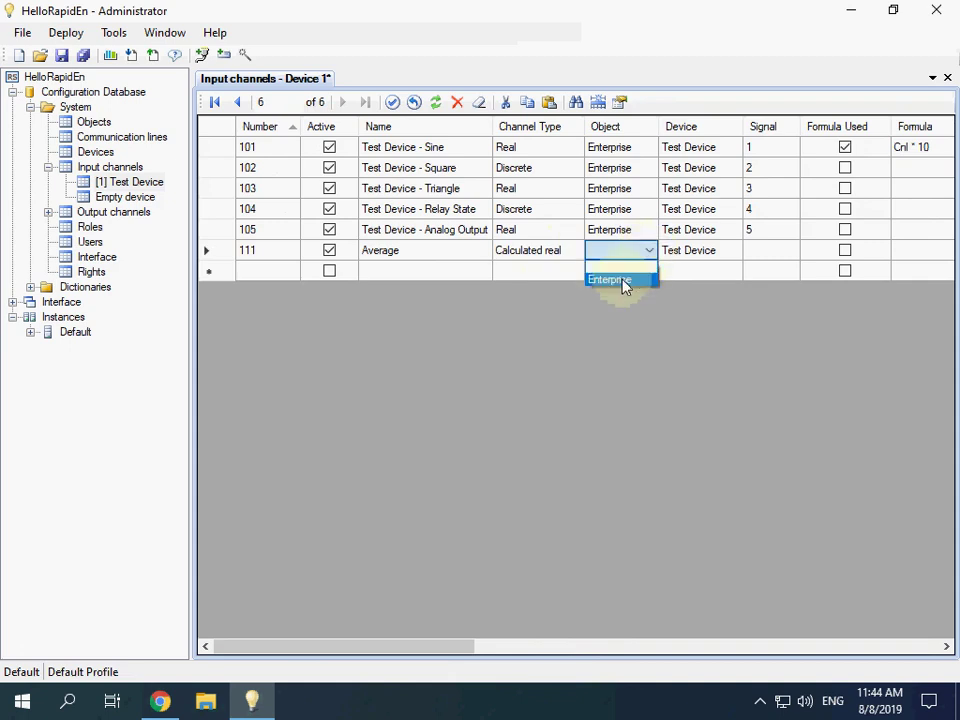
left_click(624, 282)
left_click_drag(444, 648, 568, 656)
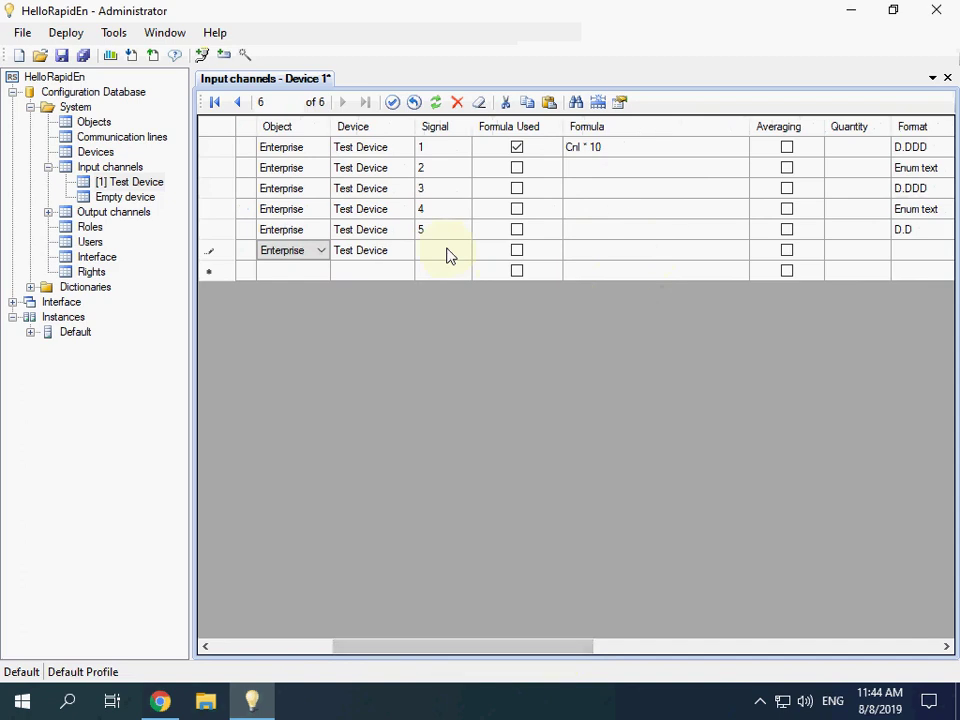
left_click(596, 259)
Step: Enable Formula Used for channel 111 with formula (Val(101) + Val(103)) / 2 and save the database
left_click(517, 258)
left_click(517, 254)
left_click(588, 258)
type("Val(101")
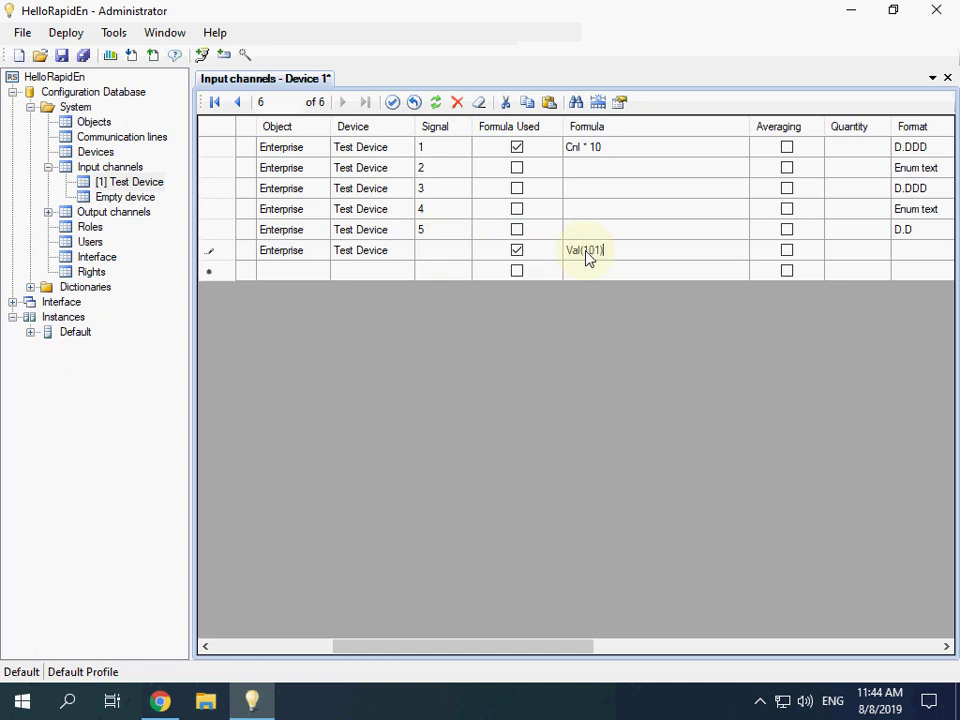
type("+ Val(103)")
key("Home")
type("(")
key("End")
type(") / 2")
key("Return")
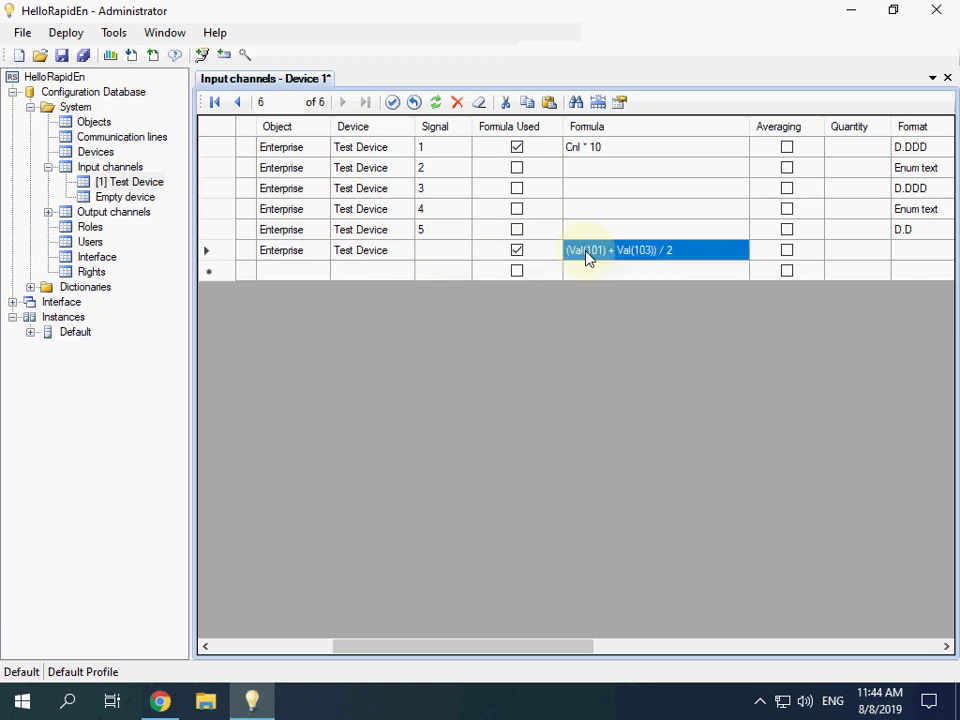
left_click(62, 55)
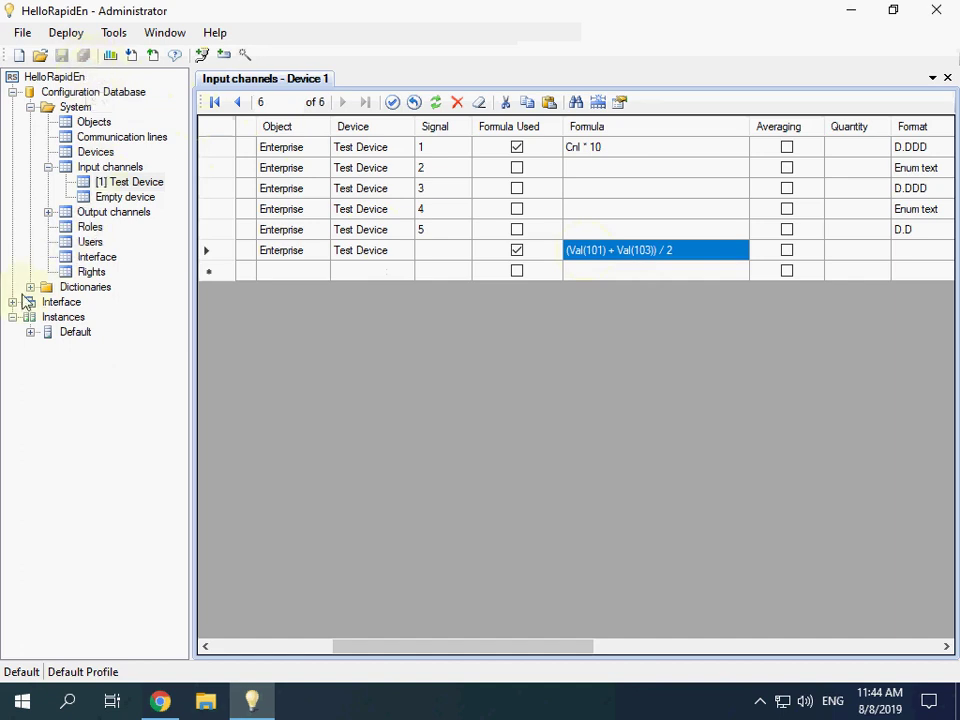
Step: Open the MyTable.tbl view from Interface > Test in the Table Editor
left_click(12, 302)
left_click(31, 317)
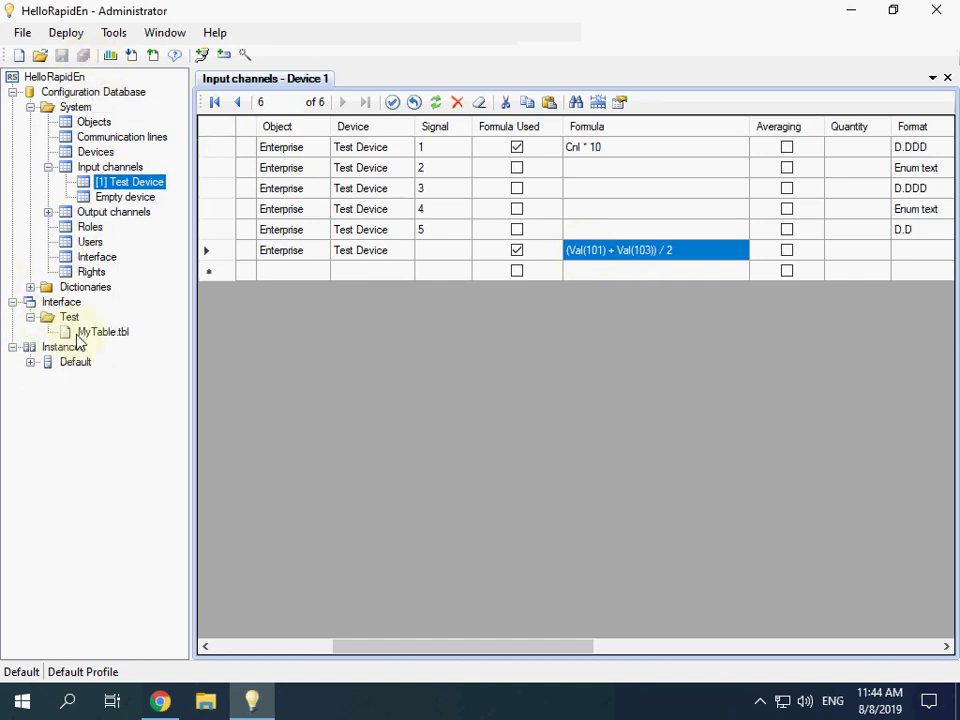
left_click(80, 334)
double_click(80, 334)
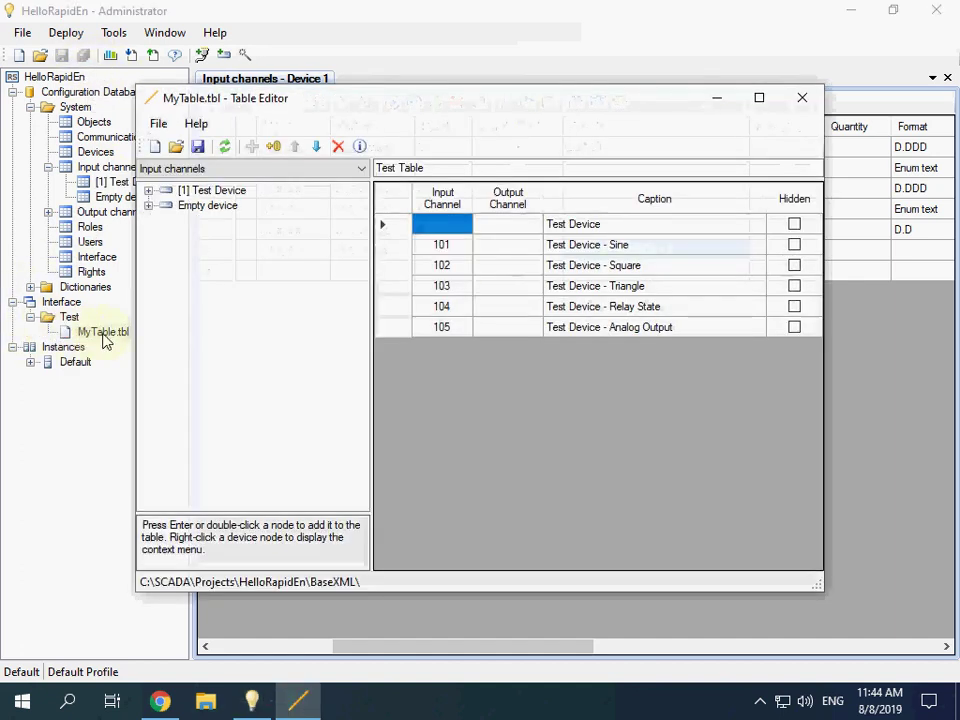
Step: Append the Test Device channel [111] Average as the last row, save the table and close the editor
left_click(148, 190)
left_click(226, 280)
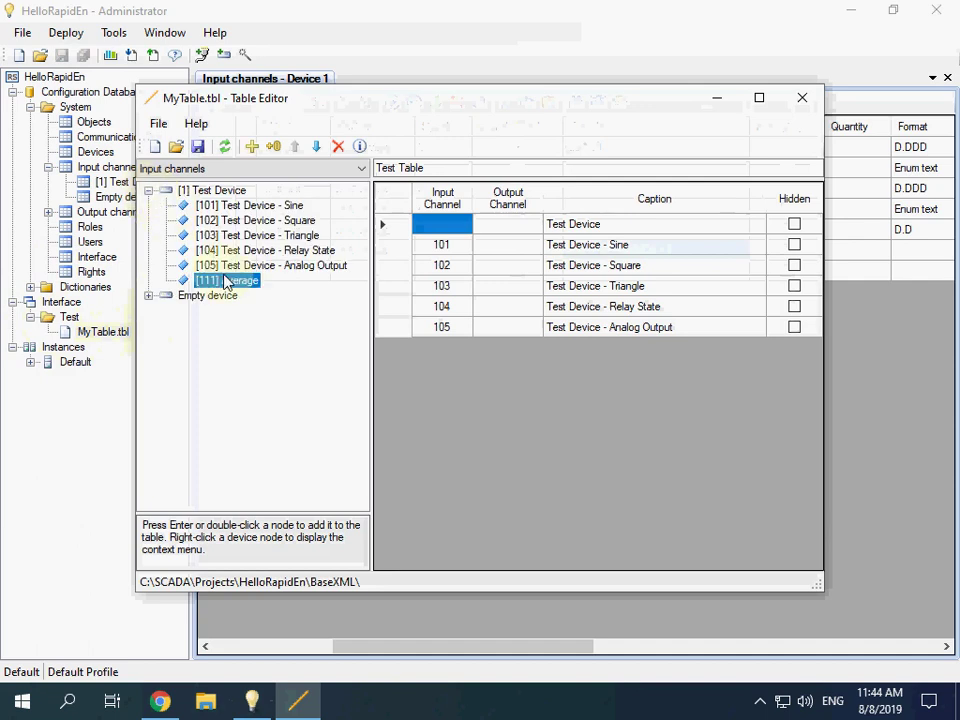
left_click(443, 330)
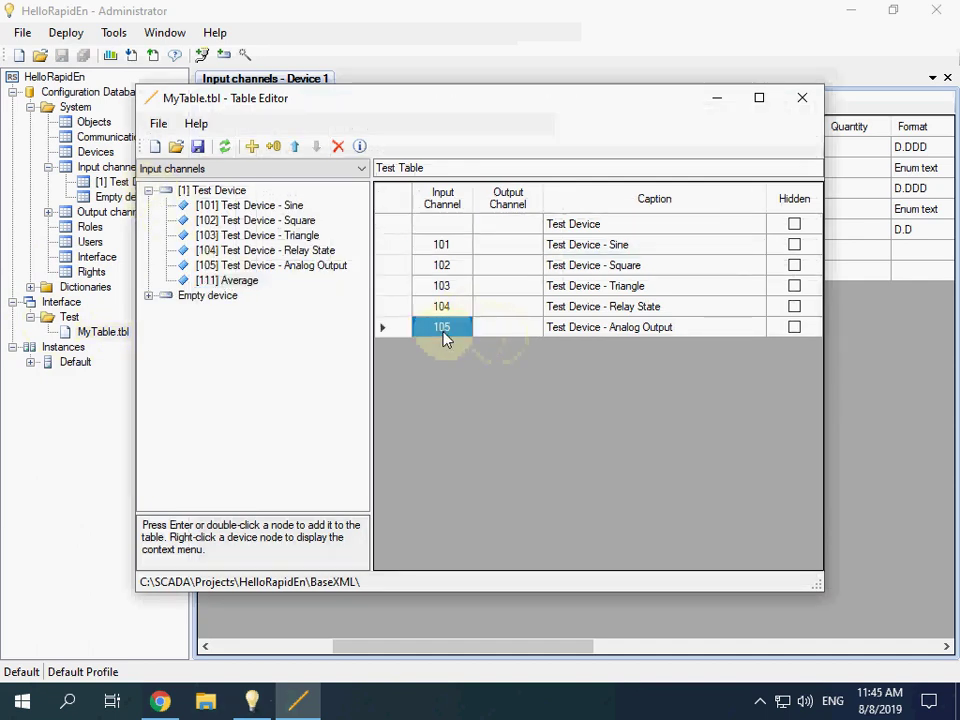
double_click(228, 282)
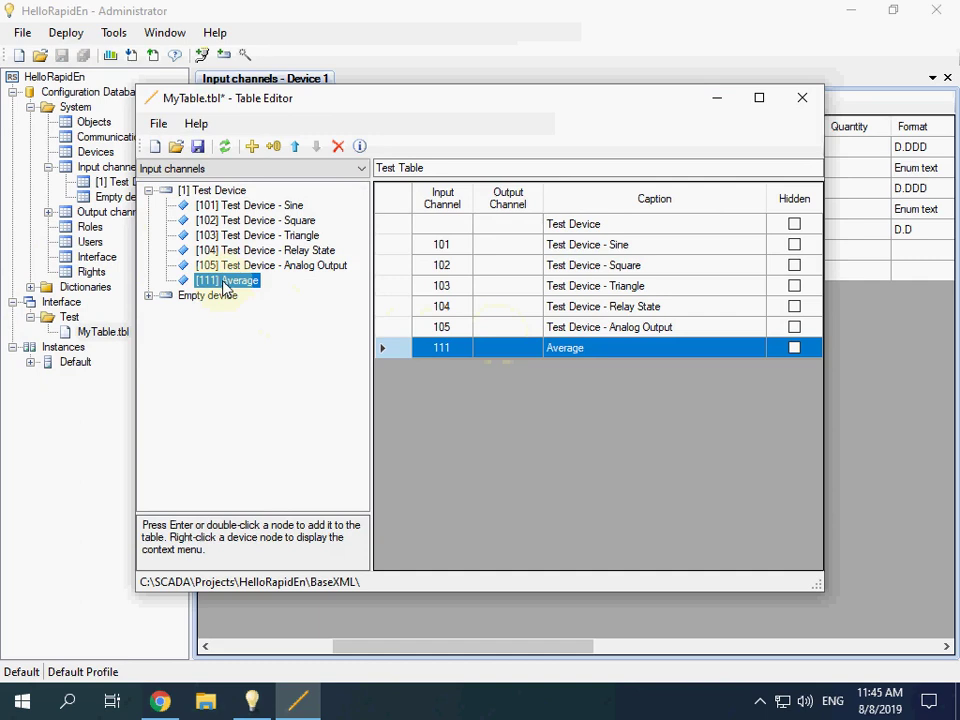
left_click(197, 146)
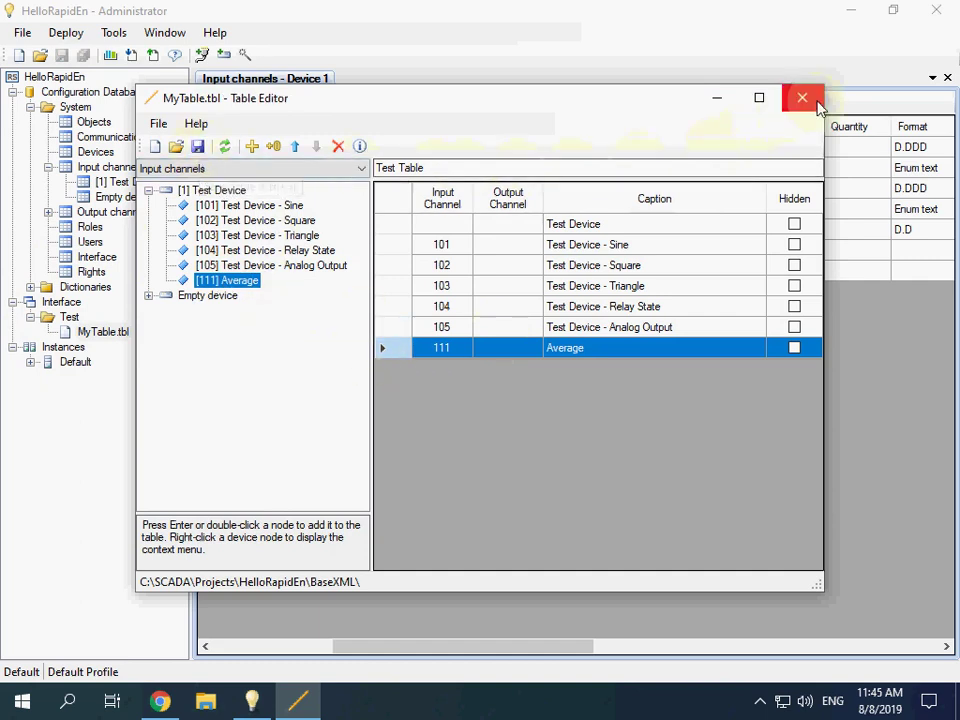
left_click(801, 97)
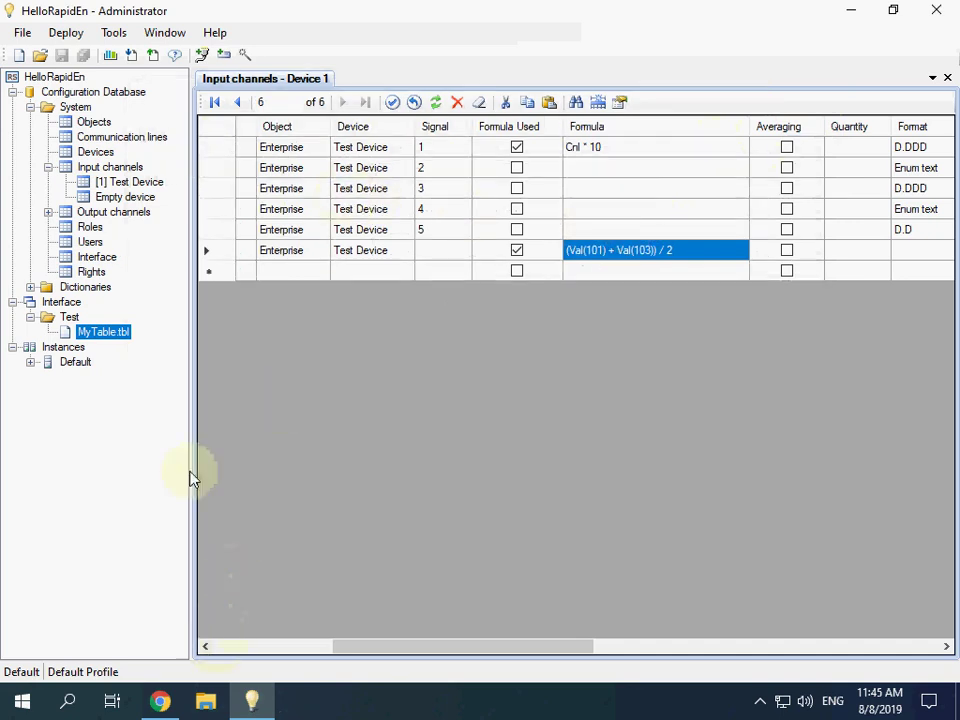
Step: Upload the configuration to the Default instance and acknowledge the success message
left_click(175, 54)
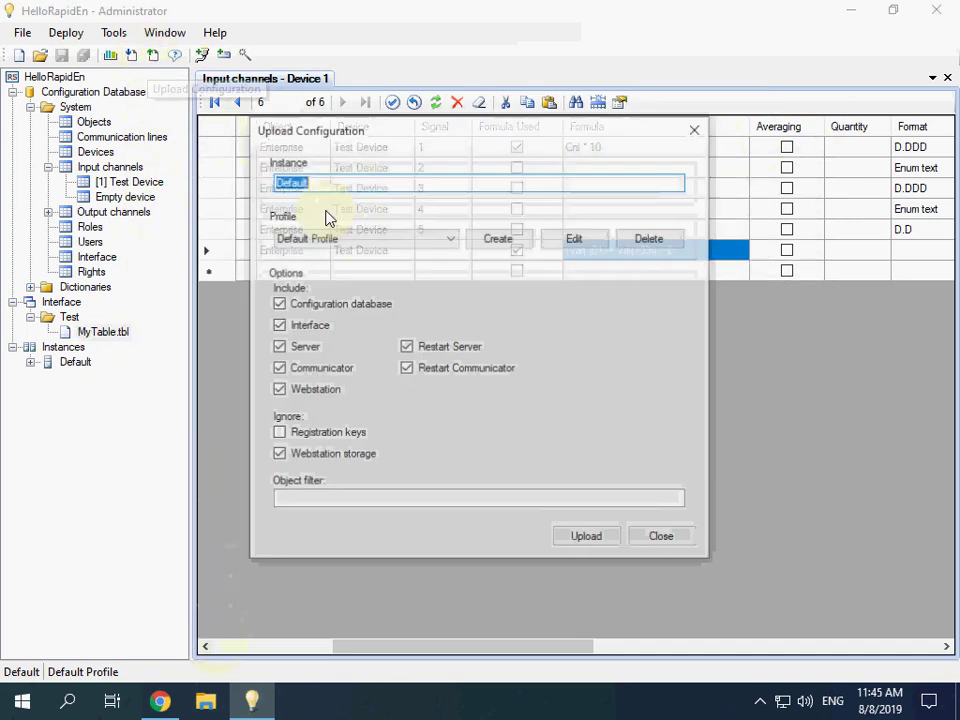
left_click(587, 538)
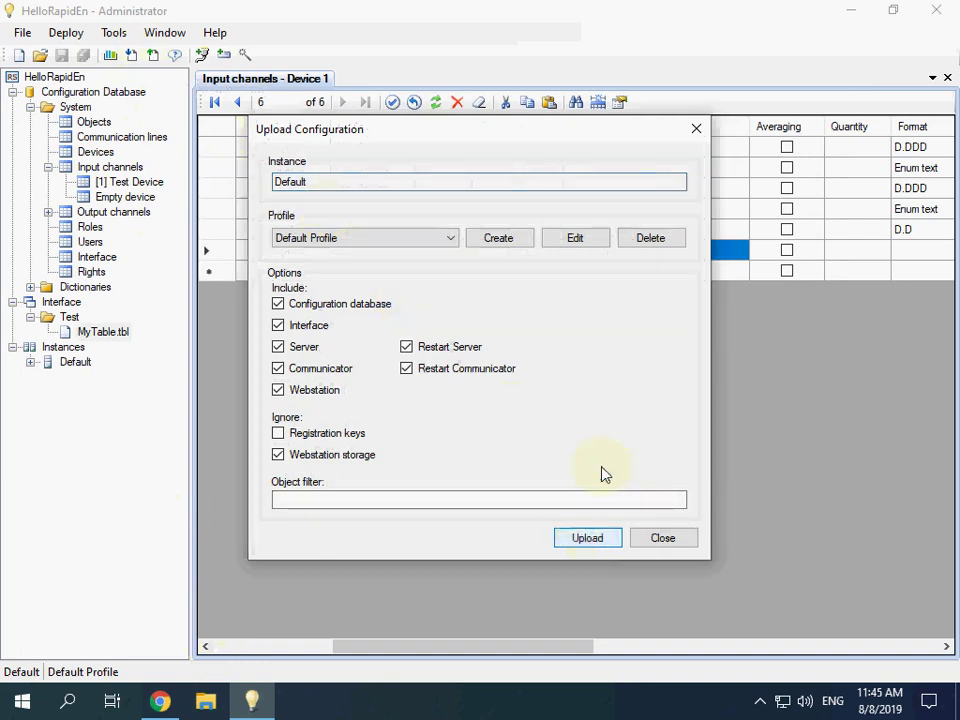
left_click(558, 424)
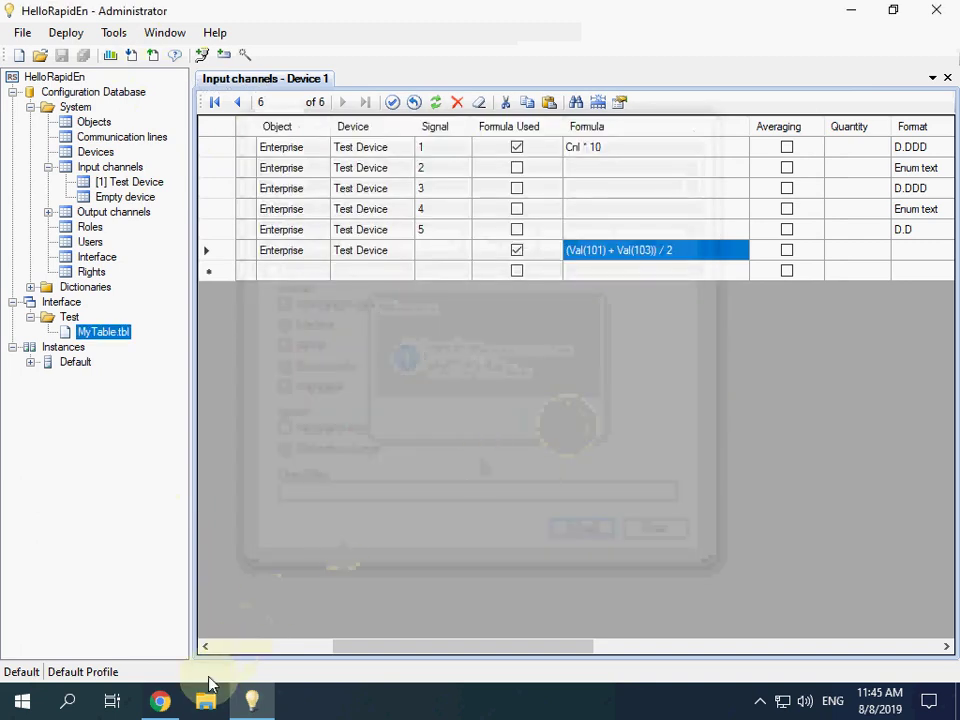
left_click(162, 703)
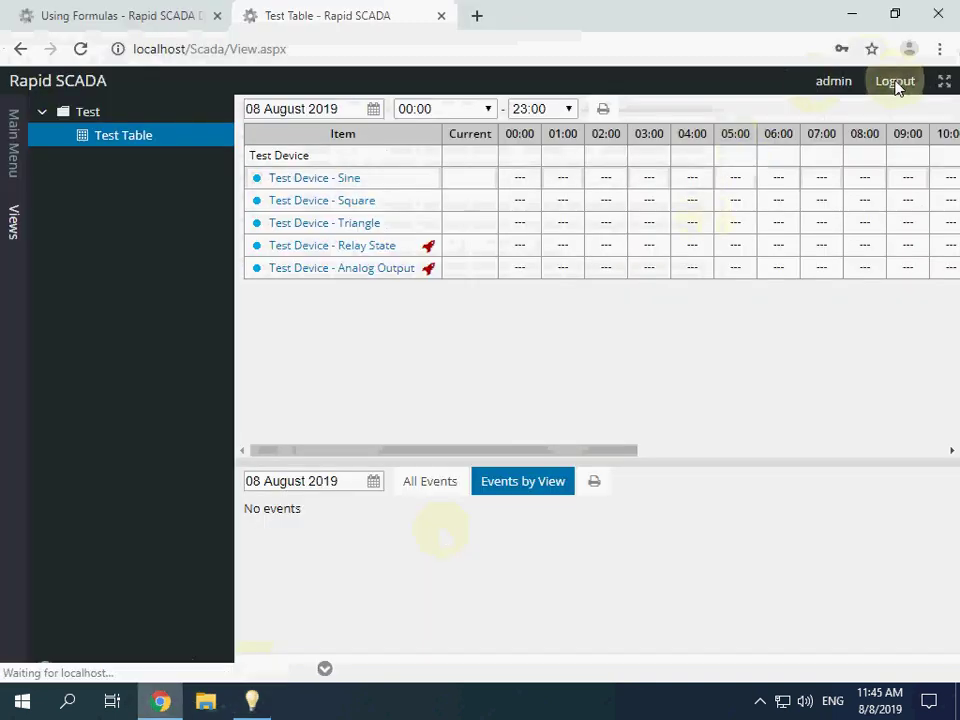
Step: Log out of Webstation and log back in as admin with the password to reload the Test Table
left_click(900, 80)
left_click(433, 414)
type("12345")
key("Return")
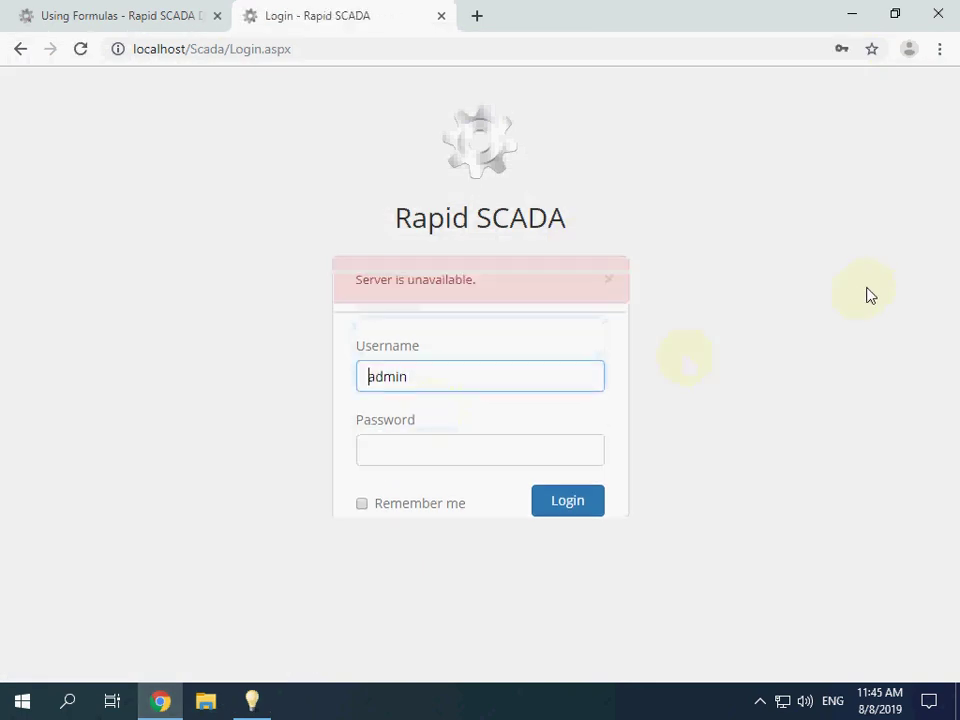
left_click(463, 459)
type("12345")
left_click(569, 502)
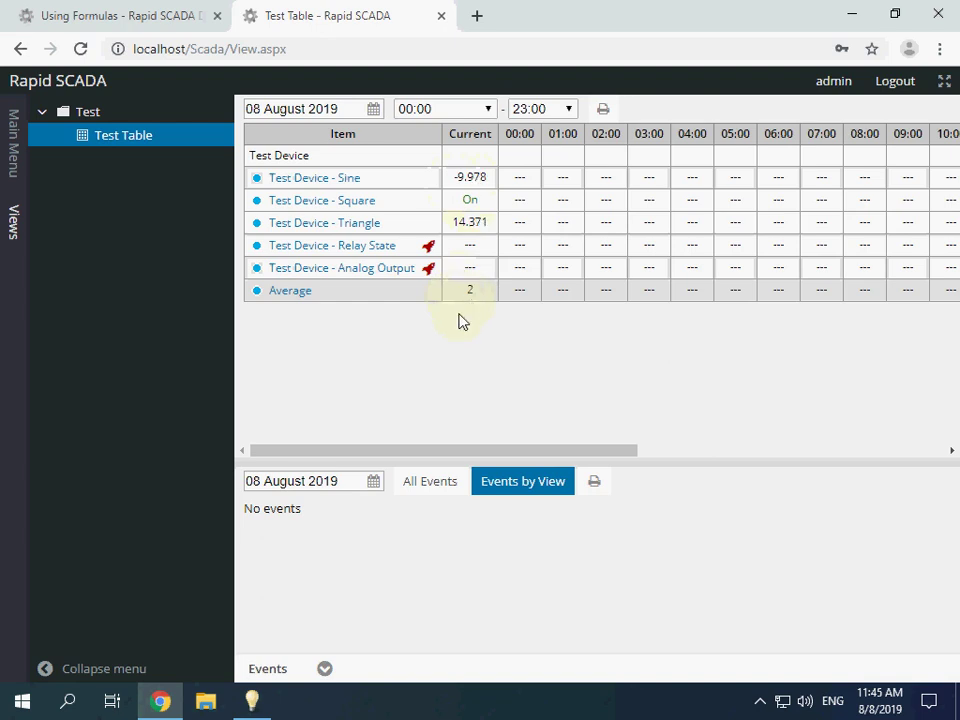
Step: Set the Average channel's display format to D.DDD and apply the row edit
left_click(258, 704)
left_click_drag(349, 647, 505, 560)
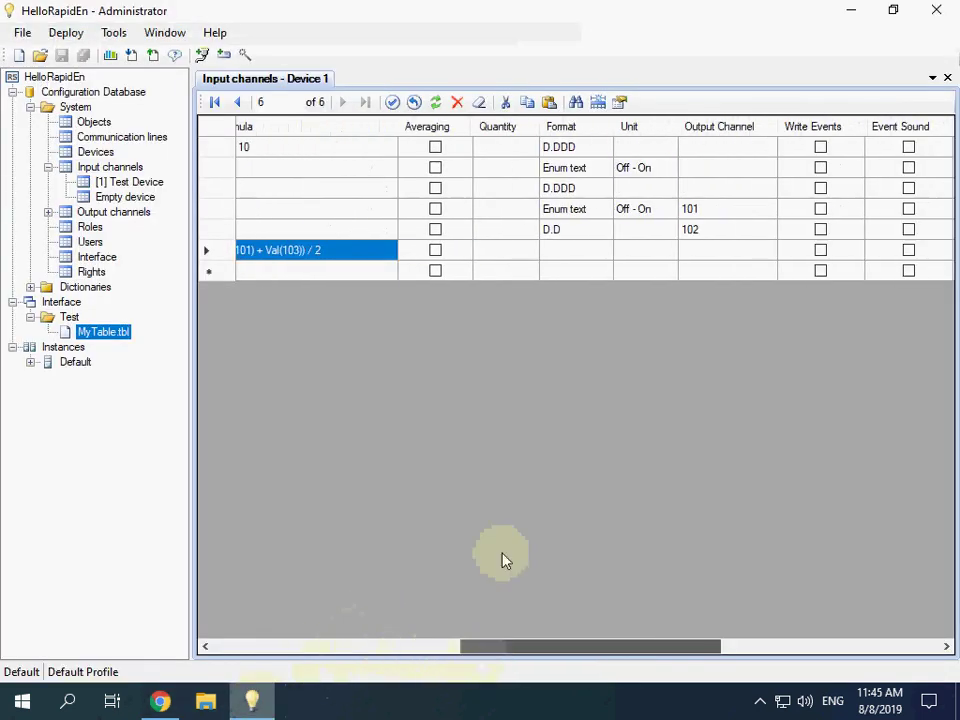
left_click(603, 257)
left_click(606, 253)
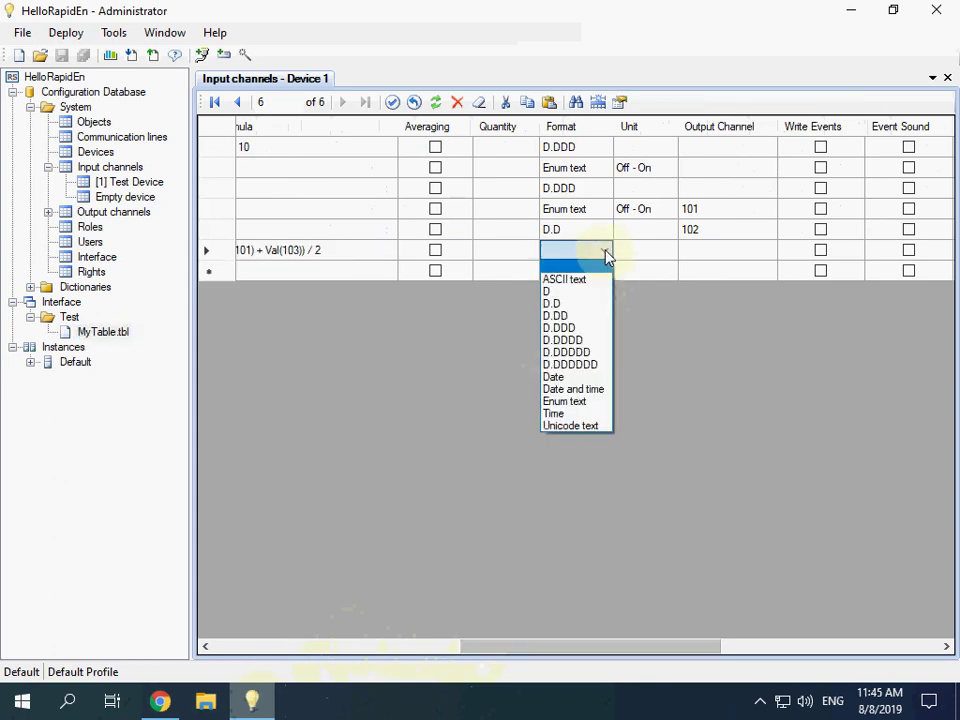
left_click(574, 328)
left_click(390, 102)
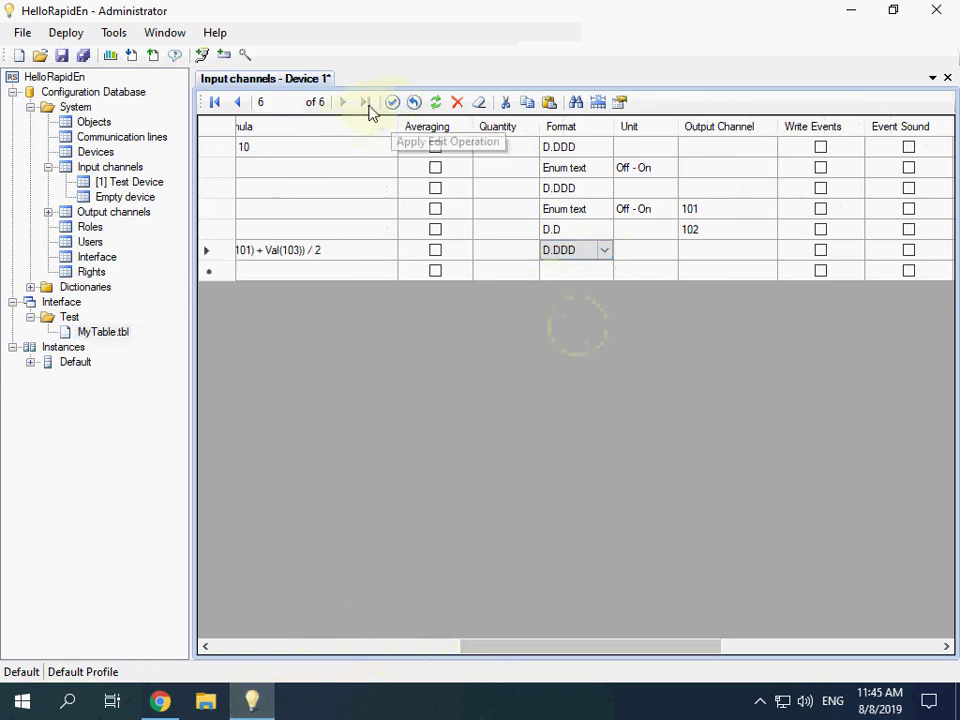
Step: Save the configuration database and upload it to the server again
left_click(84, 56)
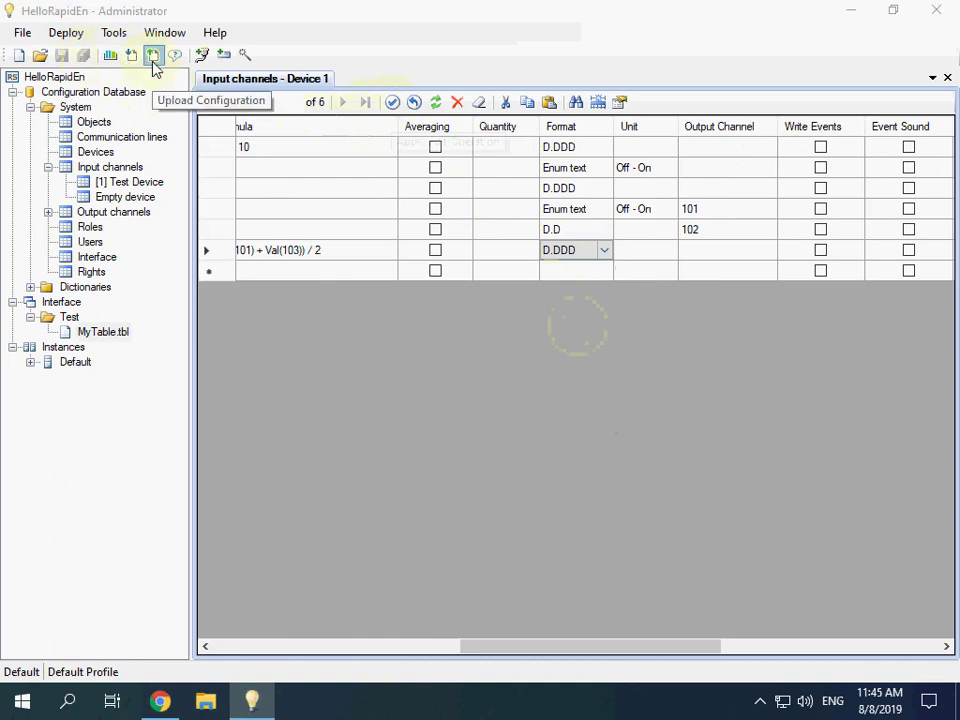
left_click(152, 56)
left_click(572, 540)
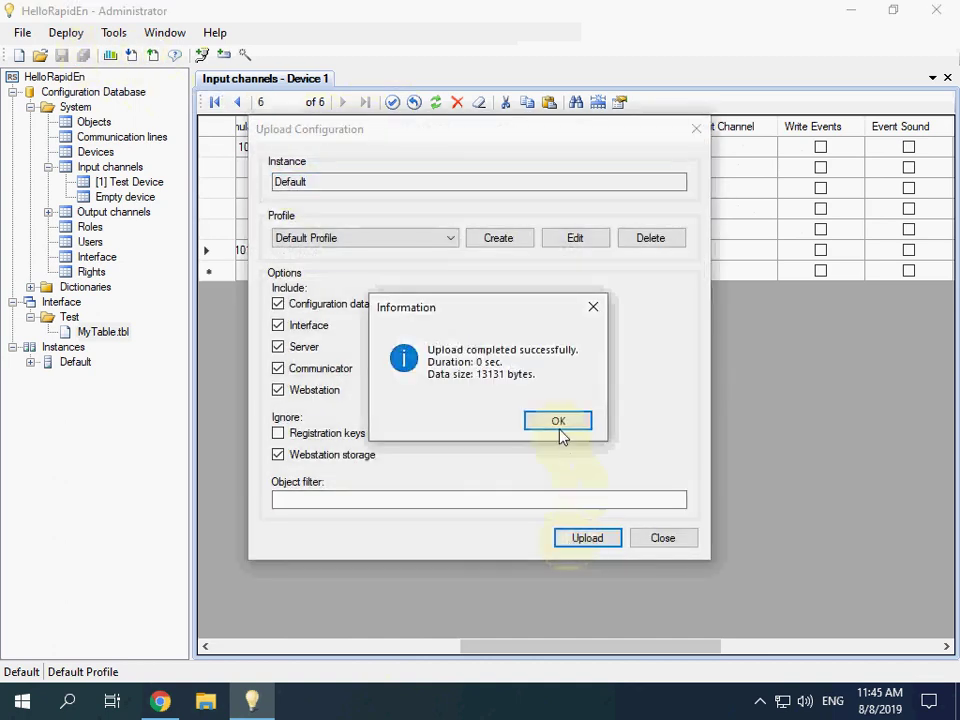
left_click(559, 425)
Step: Switch back to Chrome to check the Average row's Current value in the Test Table
left_click(172, 703)
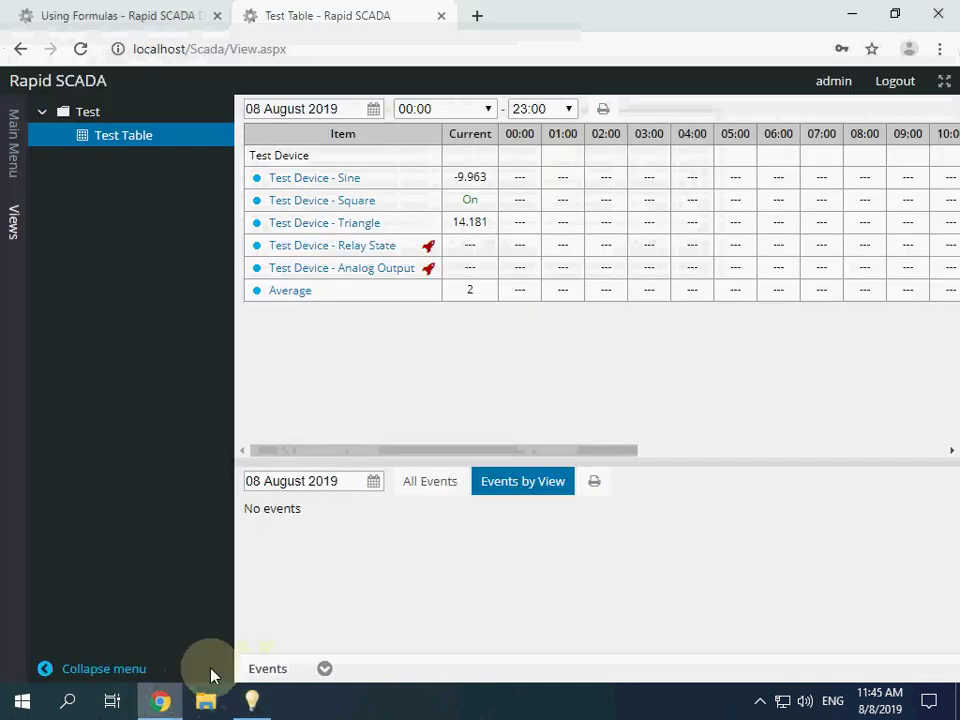